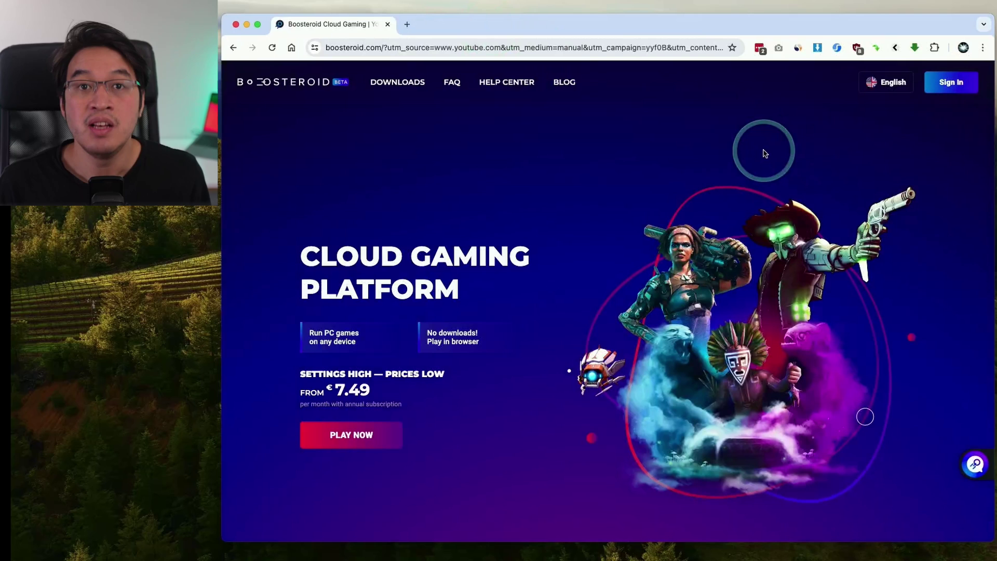
Register a new Boosteroid account with an e-mail and password, then open the activation email.
{"action": "left_click", "coordinate": [947, 85]}
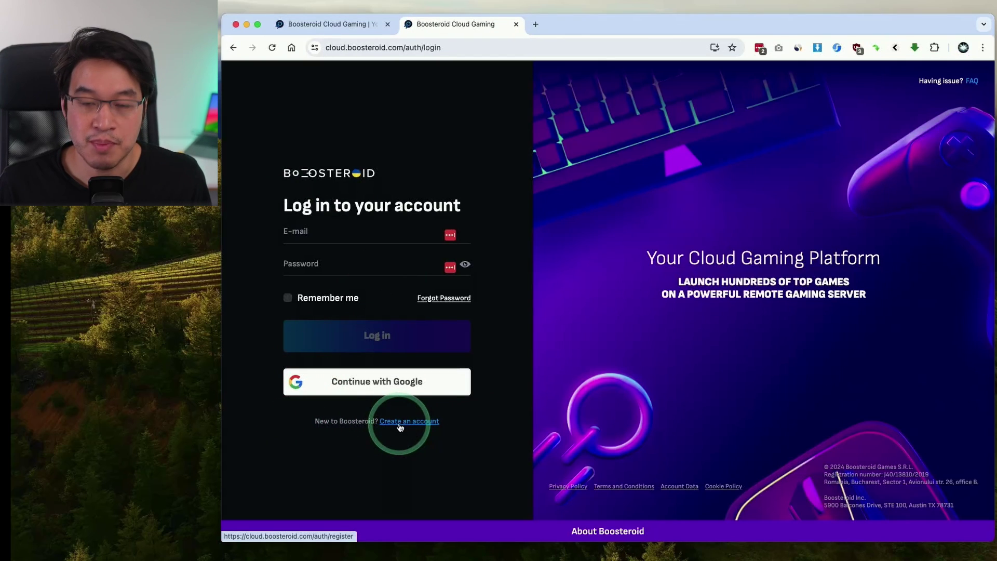
{"action": "left_click", "coordinate": [399, 423]}
{"action": "left_click", "coordinate": [770, 218]}
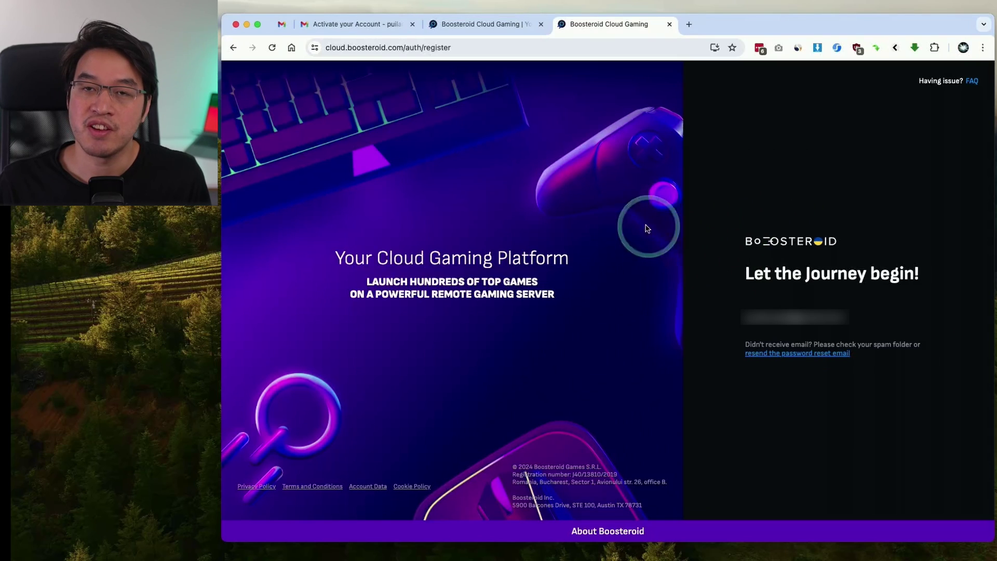
{"action": "left_click", "coordinate": [342, 25]}
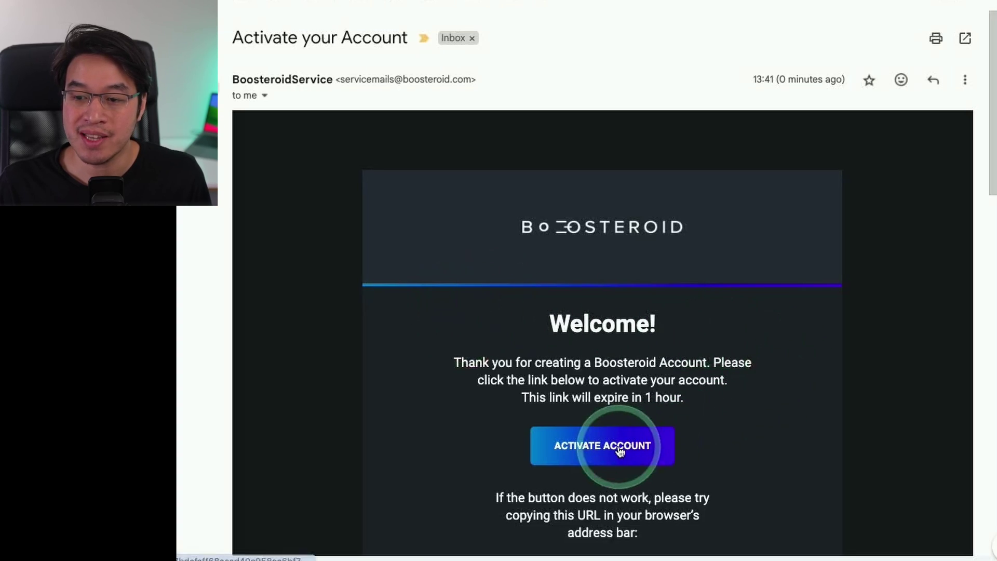
Activate the Boosteroid account from the Gmail 'Activate your Account' email.
{"action": "left_click", "coordinate": [619, 450]}
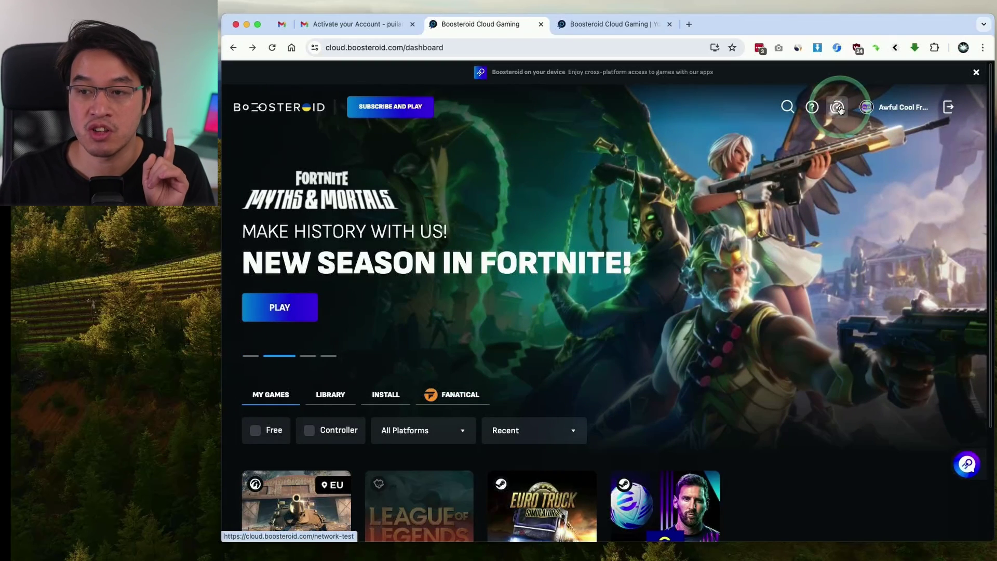
Run the connection test (Excellent, 65 Mbps, 15 ms), then review the improvement tips and Wi-Fi network.
{"action": "left_click", "coordinate": [840, 109]}
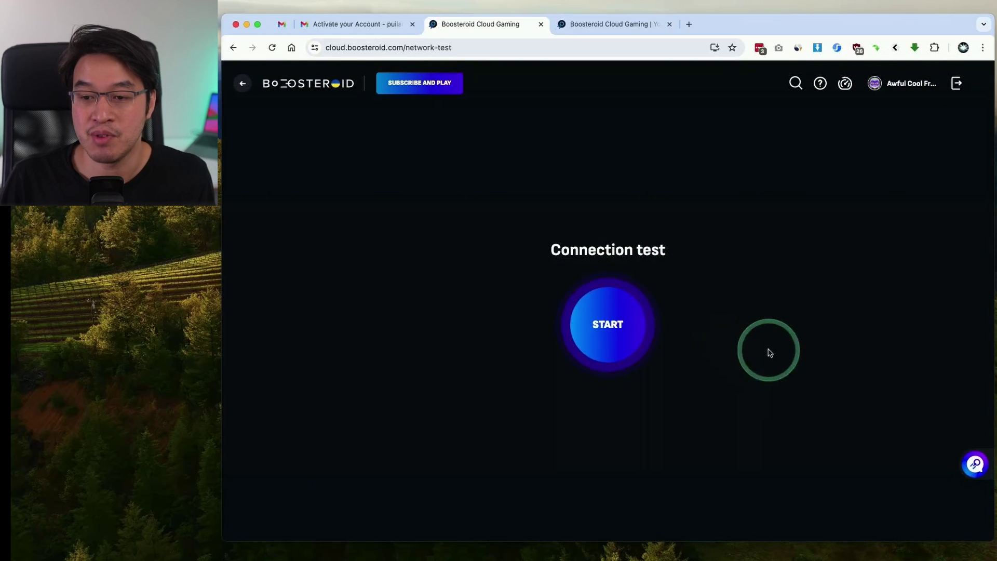
{"action": "left_click", "coordinate": [608, 337]}
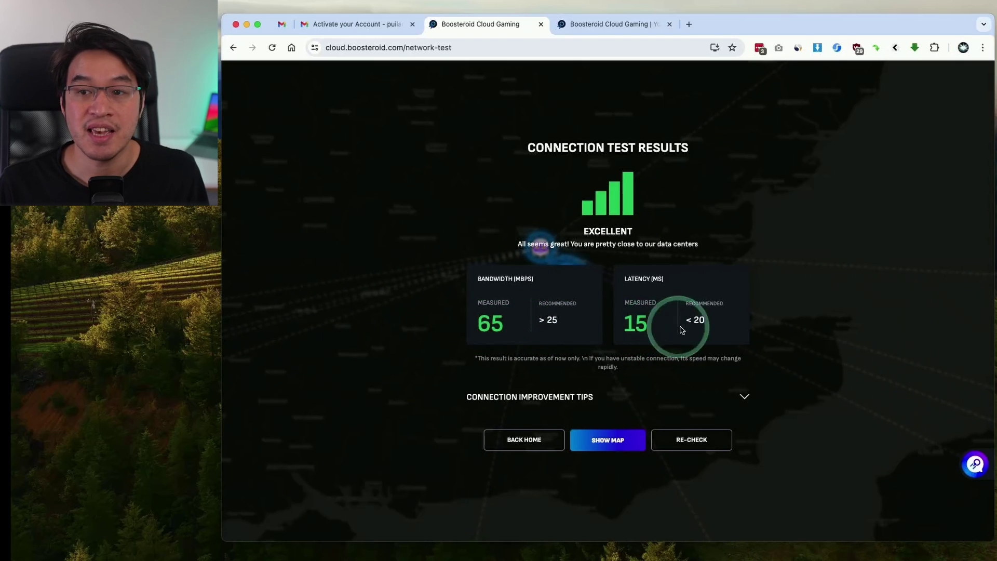
{"action": "left_click_drag", "start_coordinate": [686, 319], "coordinate": [700, 319]}
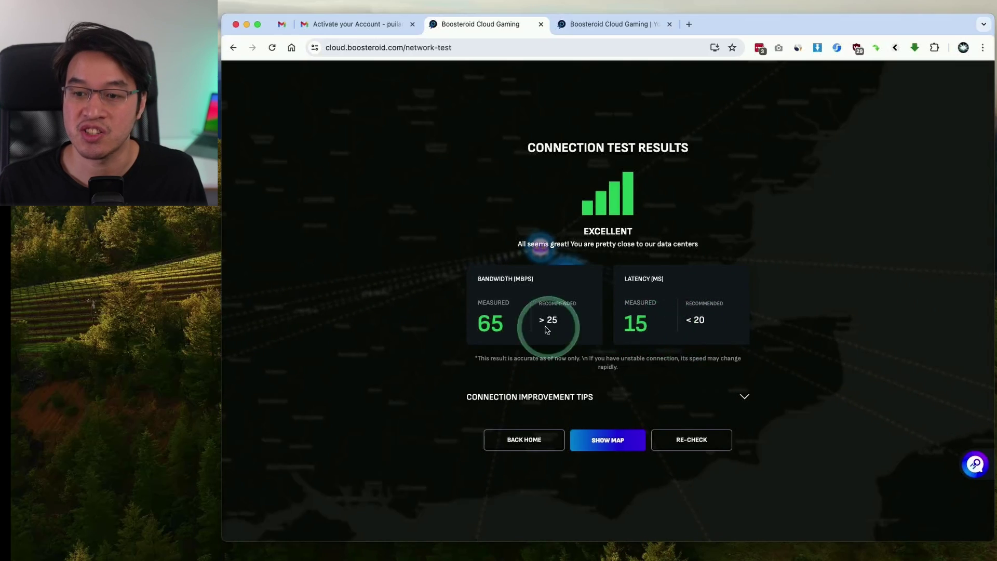
{"action": "left_click", "coordinate": [745, 397]}
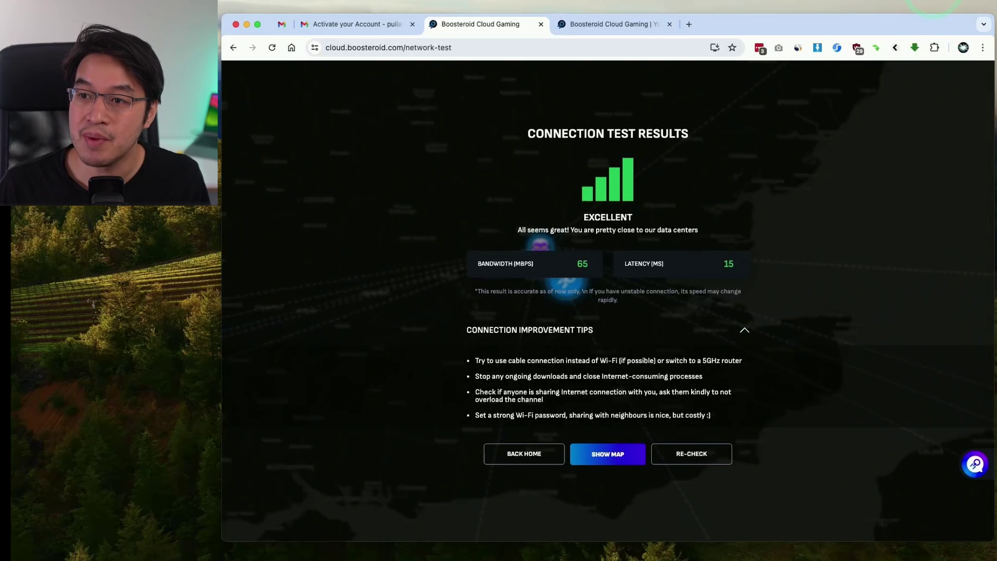
{"action": "left_click", "coordinate": [934, 2]}
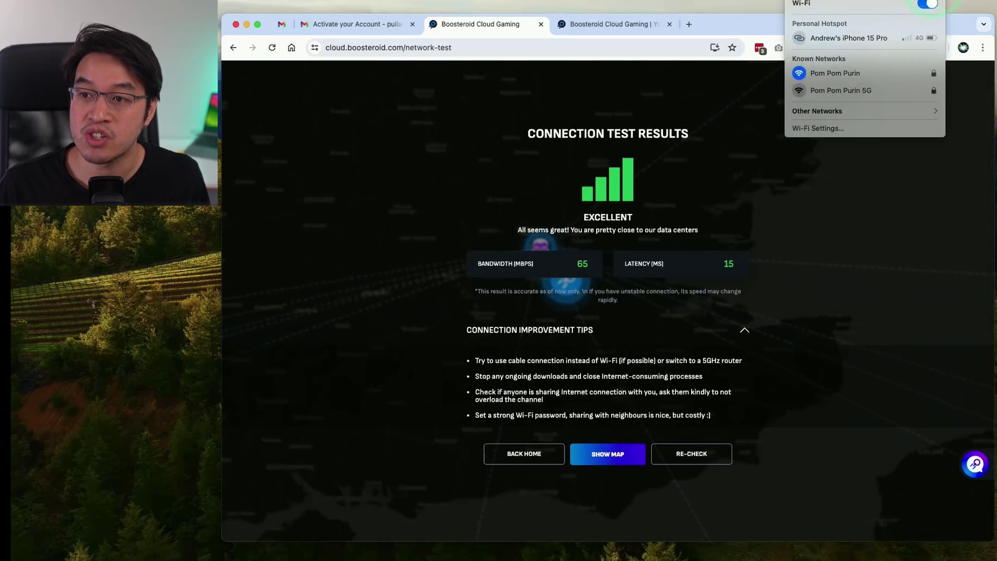
{"action": "left_click", "coordinate": [846, 218]}
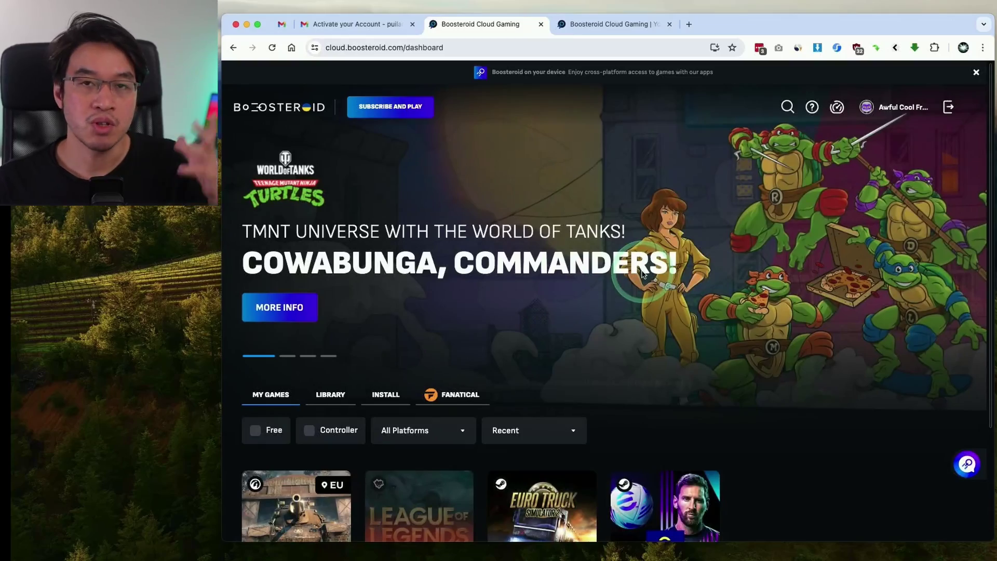
Compare the Standard plan's 12-month and 1-month prices, settling on monthly billing.
{"action": "left_click", "coordinate": [393, 113]}
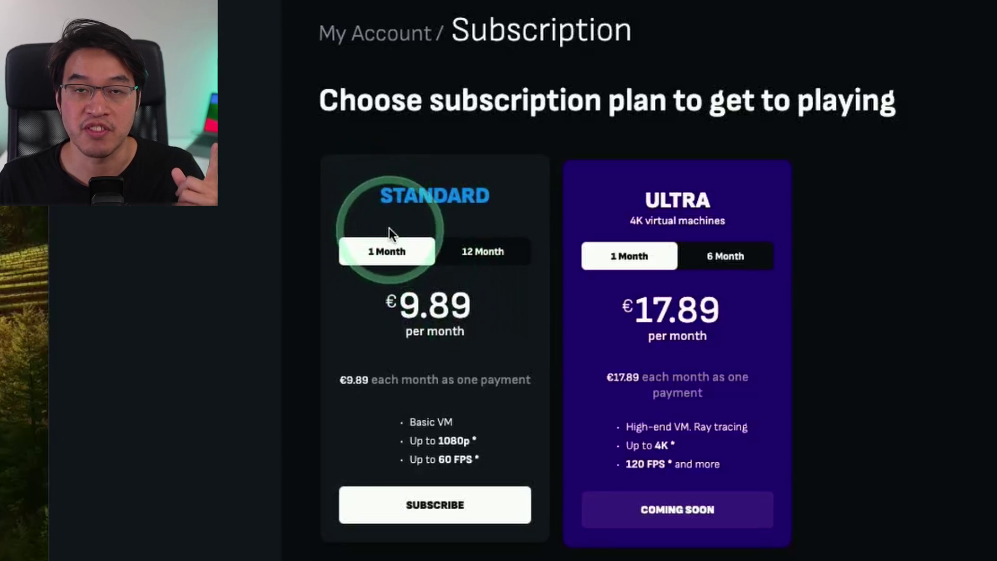
{"action": "left_click", "coordinate": [486, 254]}
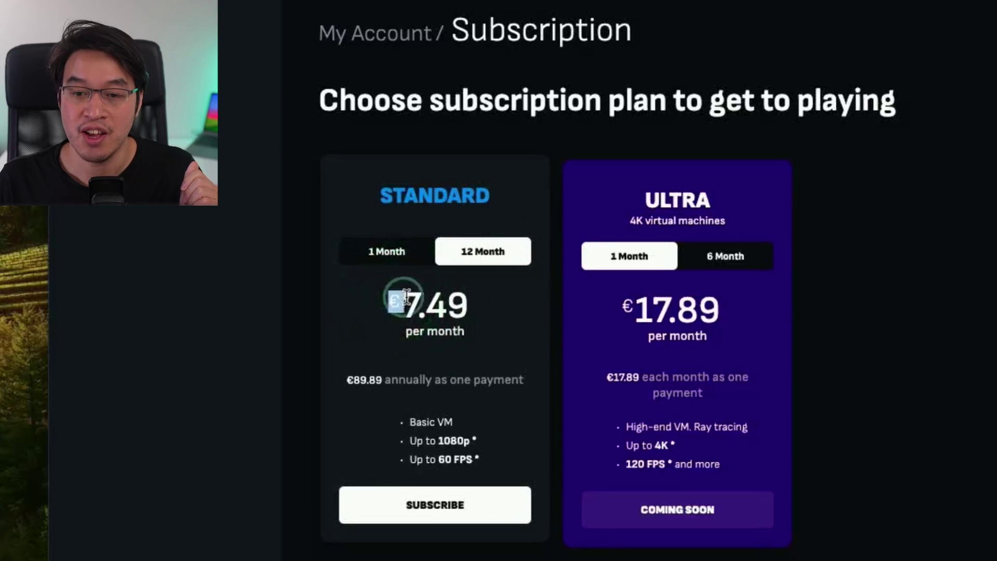
{"action": "left_click", "coordinate": [386, 251]}
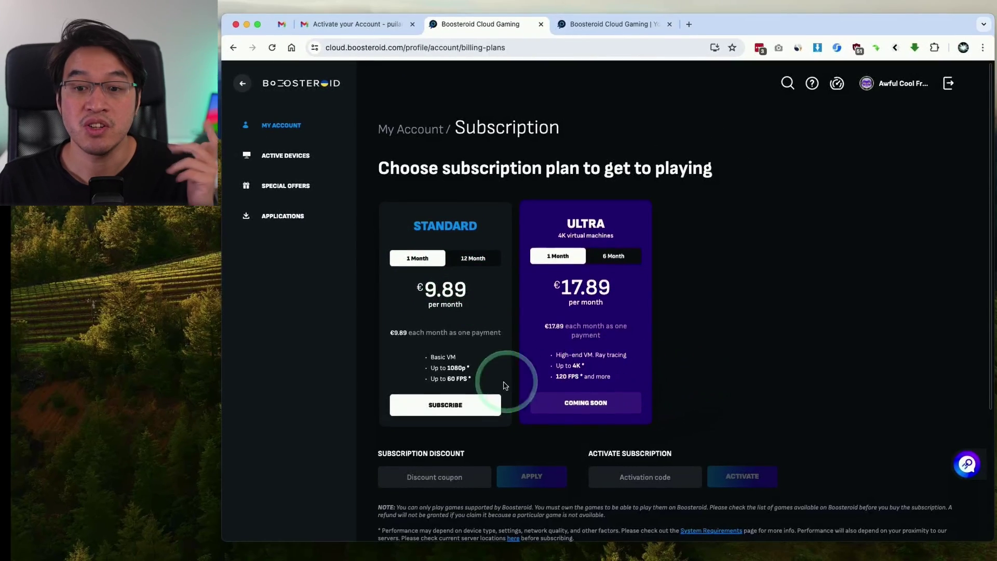
Subscribe to the €9.89 monthly Standard plan, accept the terms, and review the payment form.
{"action": "left_click", "coordinate": [462, 402]}
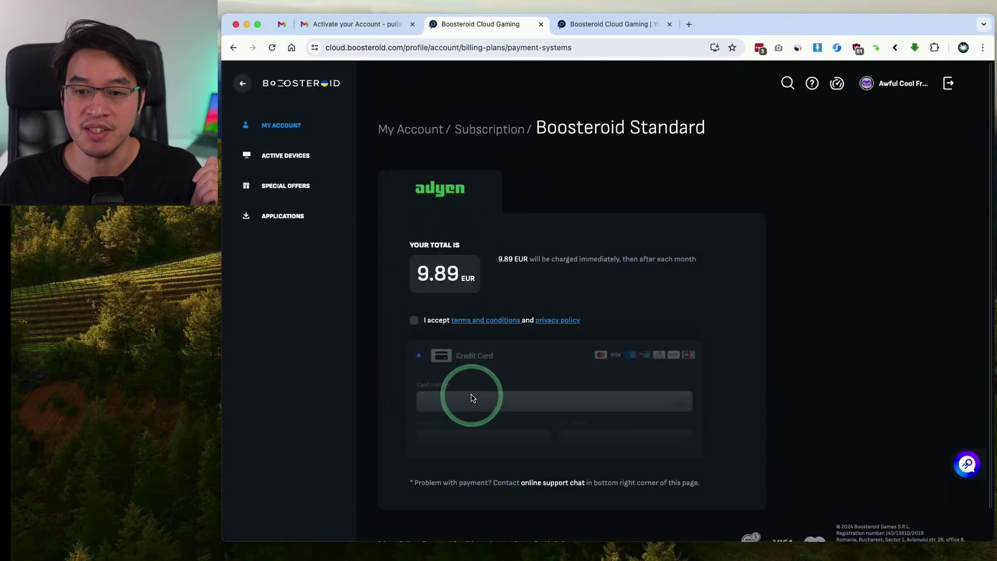
{"action": "left_click", "coordinate": [414, 320]}
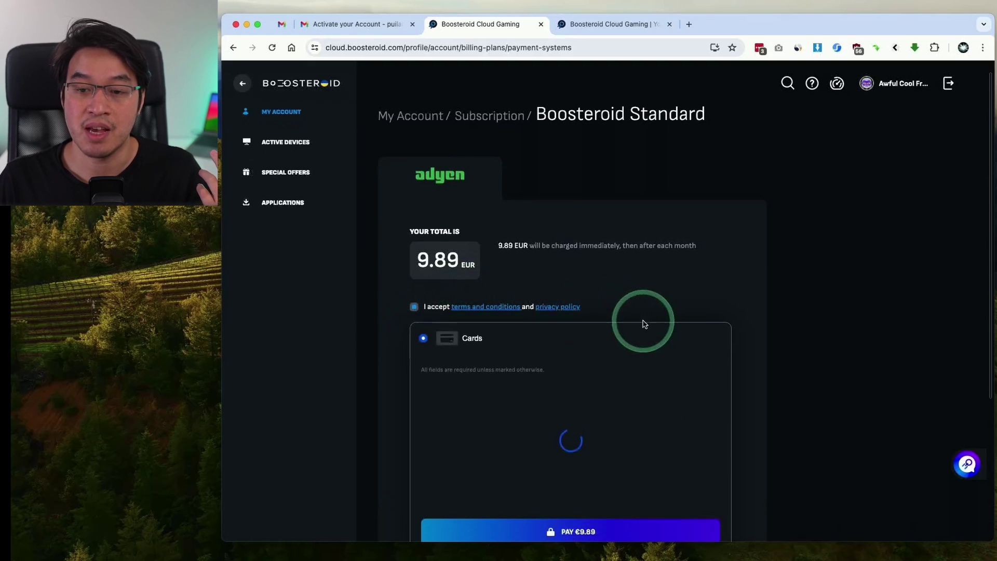
{"action": "scroll", "coordinate": [550, 374], "scroll_direction": "down", "scroll_amount": 2}
{"action": "scroll", "coordinate": [550, 348], "scroll_direction": "down", "scroll_amount": 2}
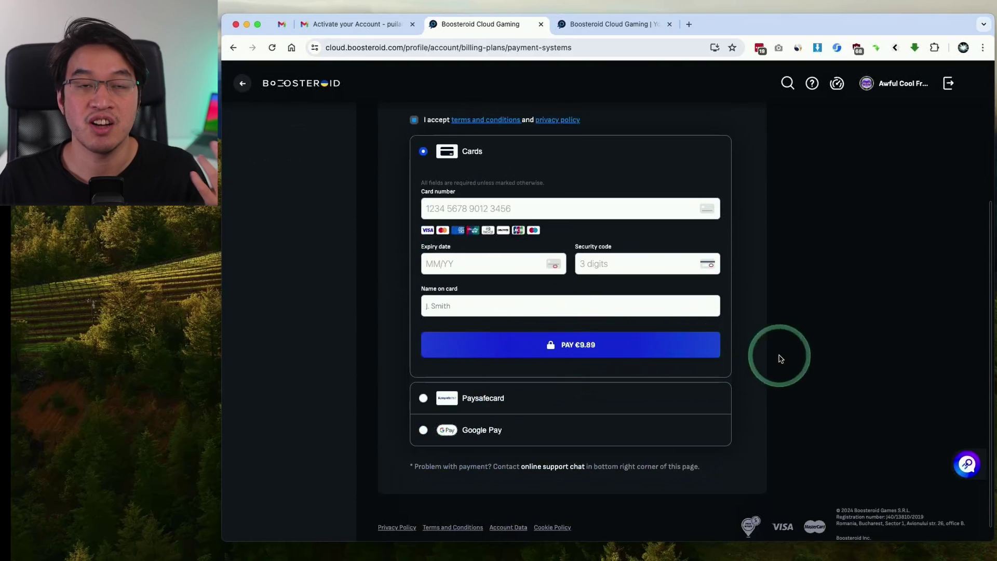
{"action": "scroll", "coordinate": [779, 361], "scroll_direction": "up", "scroll_amount": 3}
{"action": "scroll", "coordinate": [779, 364], "scroll_direction": "up", "scroll_amount": 2}
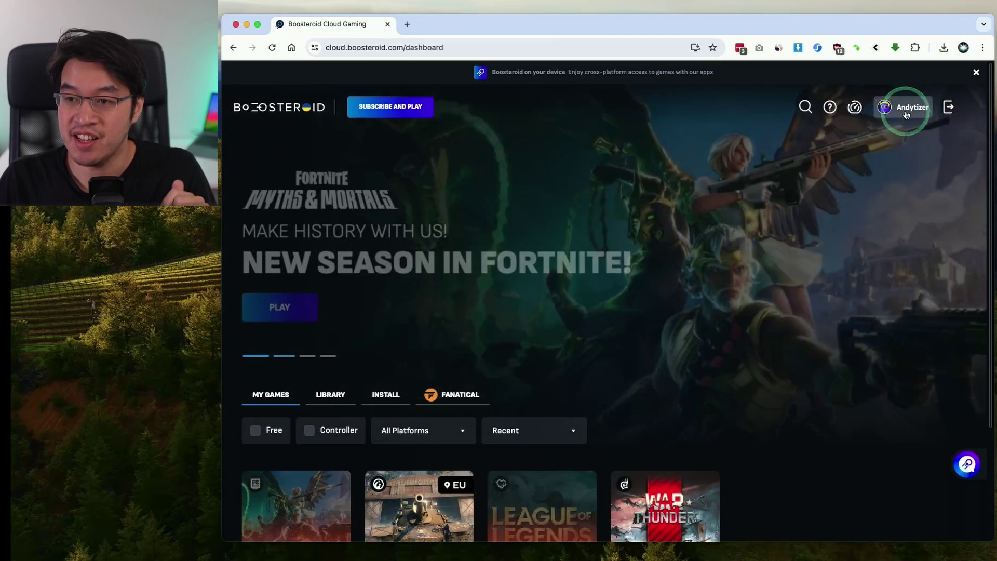
Connect a Steam account under Game Sync, syncing its 180 games, then return to the dashboard.
{"action": "left_click", "coordinate": [906, 114]}
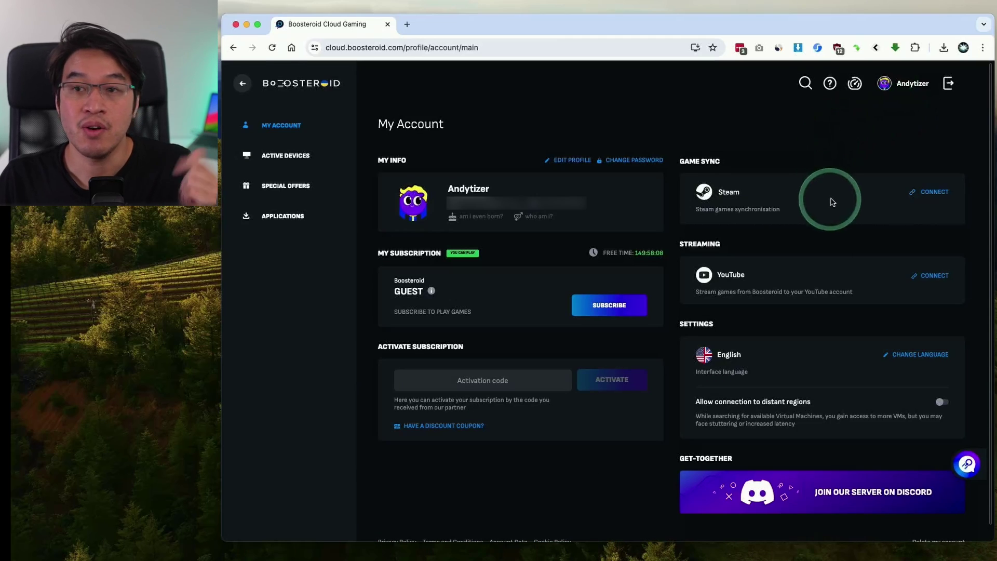
{"action": "left_click_drag", "start_coordinate": [679, 204], "coordinate": [823, 211]}
{"action": "left_click", "coordinate": [823, 212]}
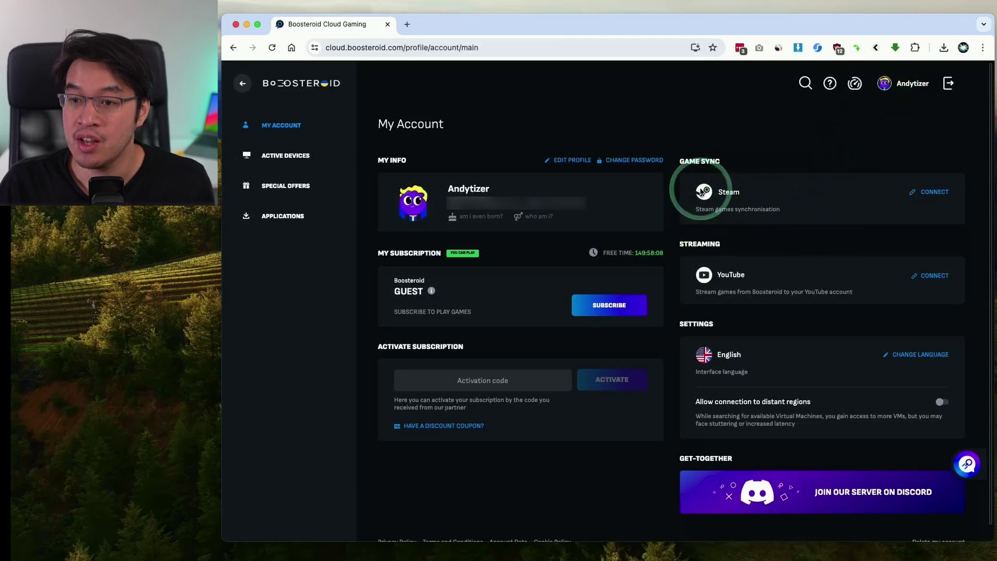
{"action": "left_click", "coordinate": [935, 193]}
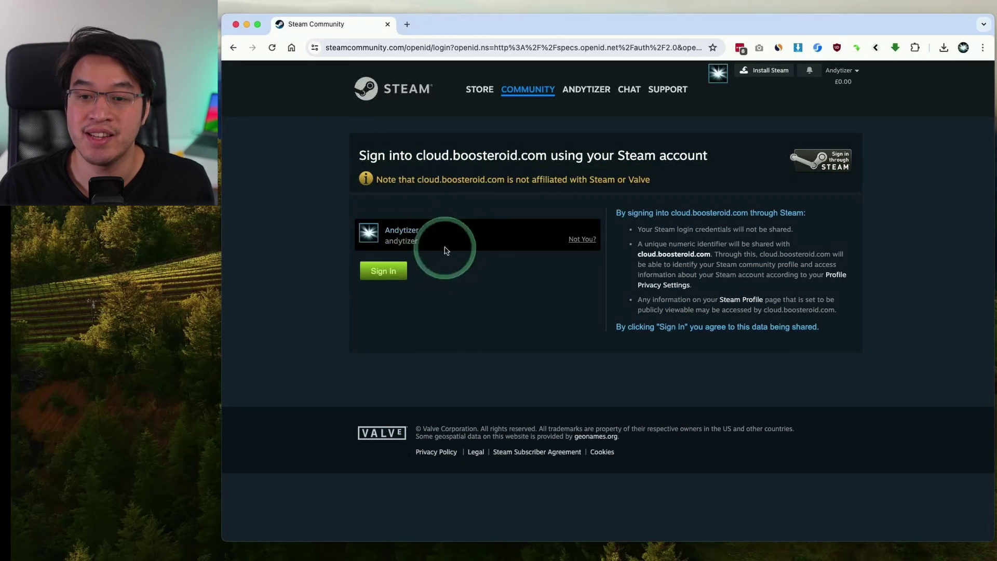
{"action": "left_click", "coordinate": [392, 274]}
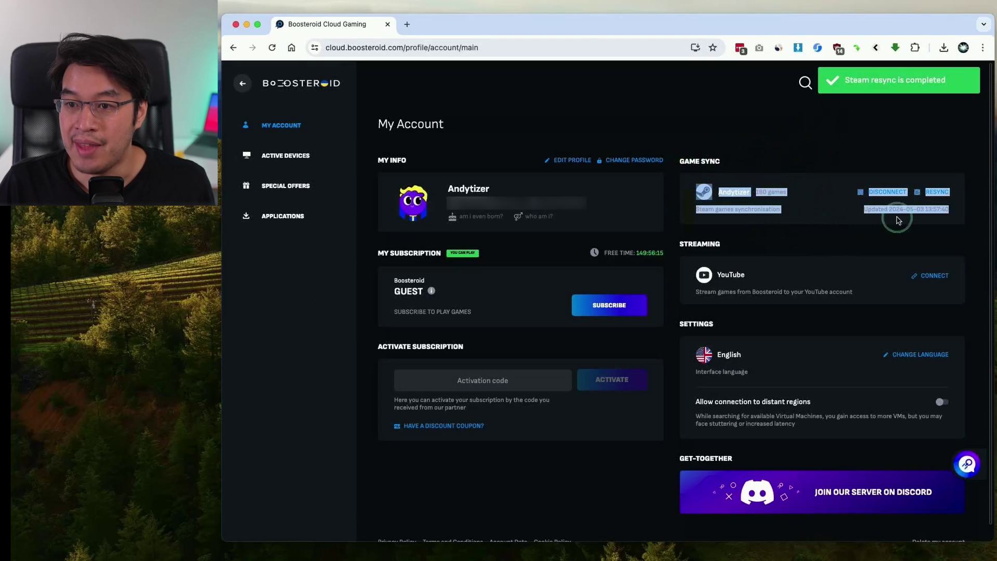
{"action": "left_click", "coordinate": [950, 216]}
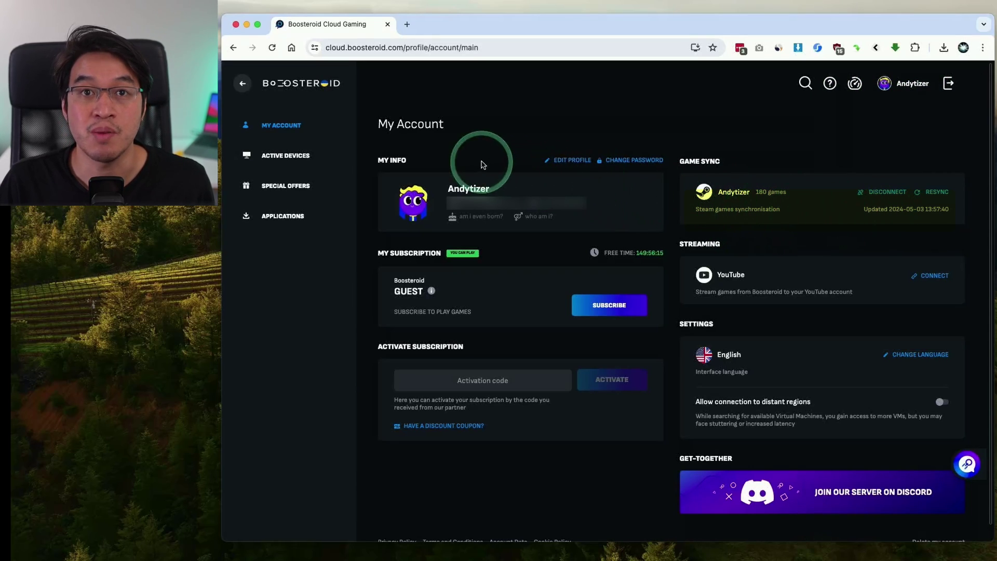
{"action": "left_click", "coordinate": [275, 84]}
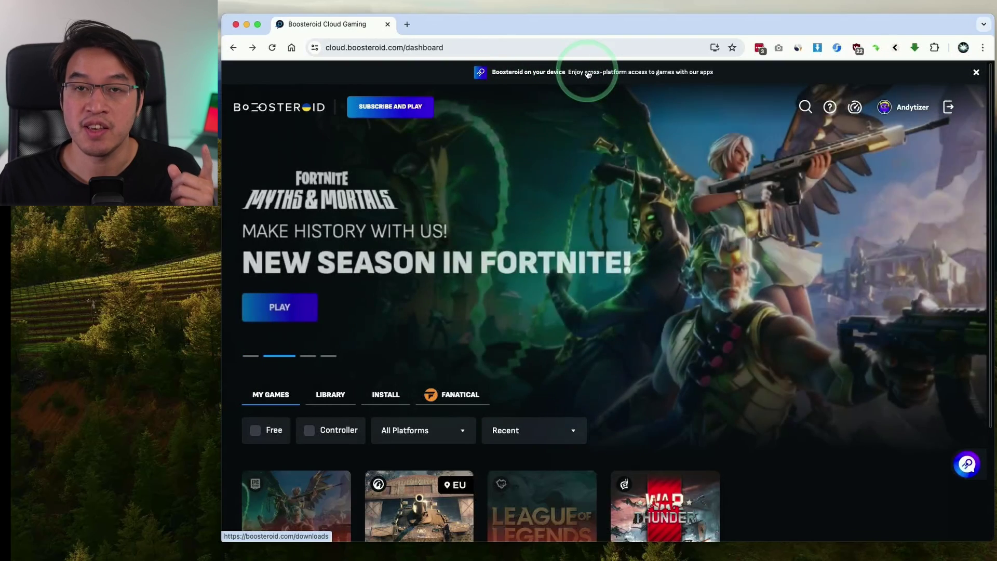
Download the macOS (M1/M2) installer boosteroid-install-arm64 to Downloads, then minimise the browser.
{"action": "left_click", "coordinate": [582, 72]}
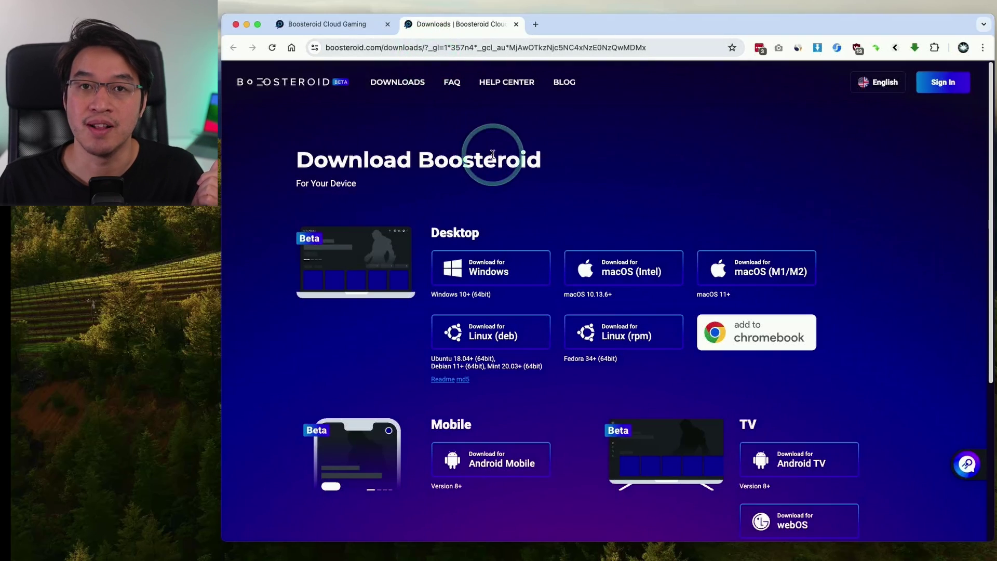
{"action": "left_click", "coordinate": [761, 271]}
{"action": "left_click", "coordinate": [795, 383]}
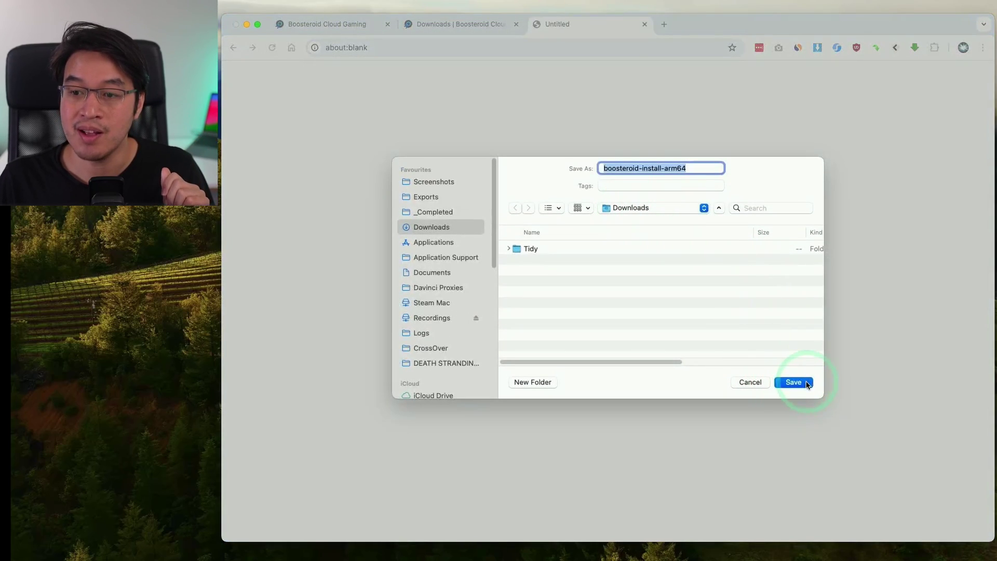
{"action": "key", "text": "super+m"}
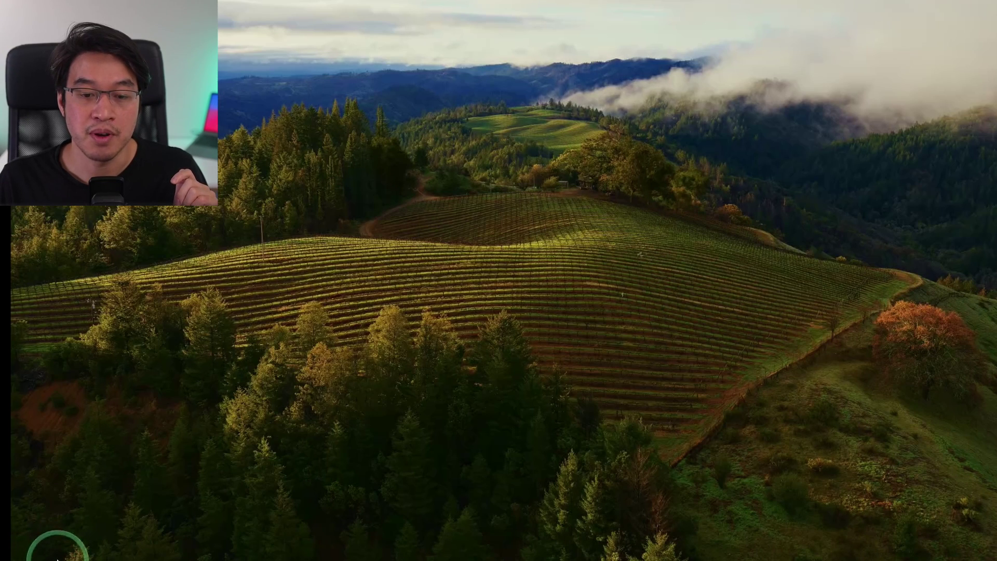
Open the Boosteroid disk image from Downloads and copy Boosteroid into Applications.
{"action": "left_click", "coordinate": [49, 546]}
{"action": "left_click", "coordinate": [326, 162]}
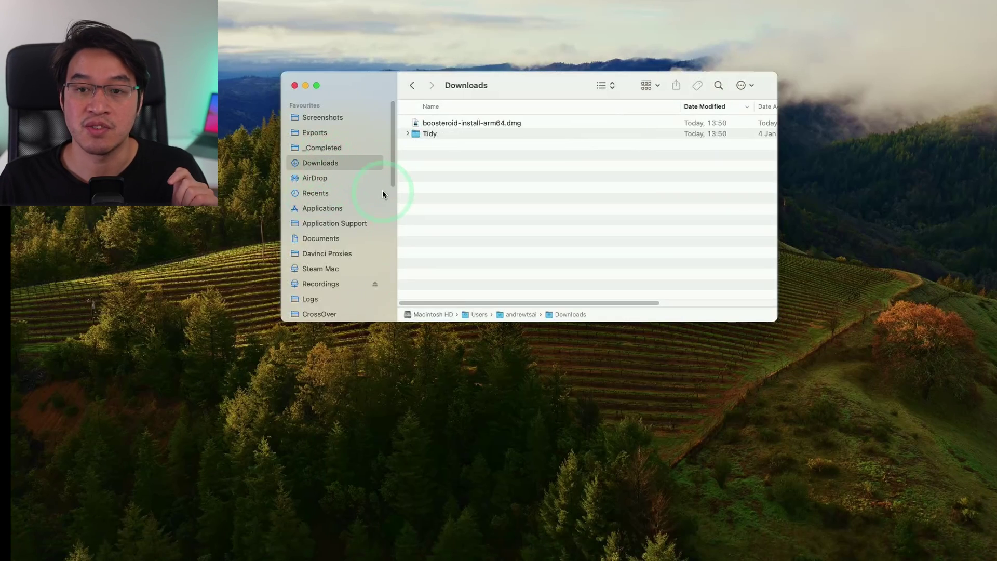
{"action": "key", "text": "Down"}
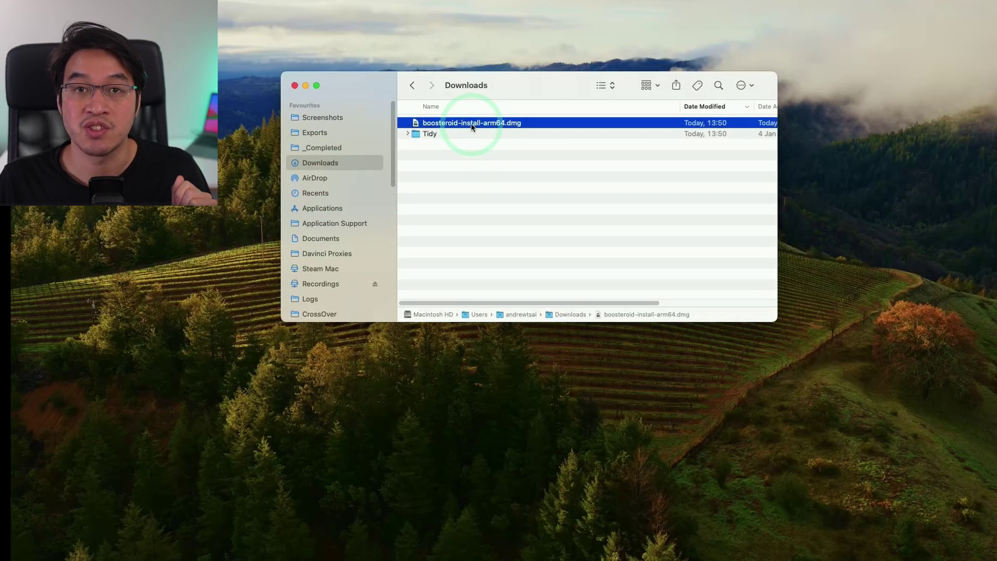
{"action": "double_click", "coordinate": [472, 123]}
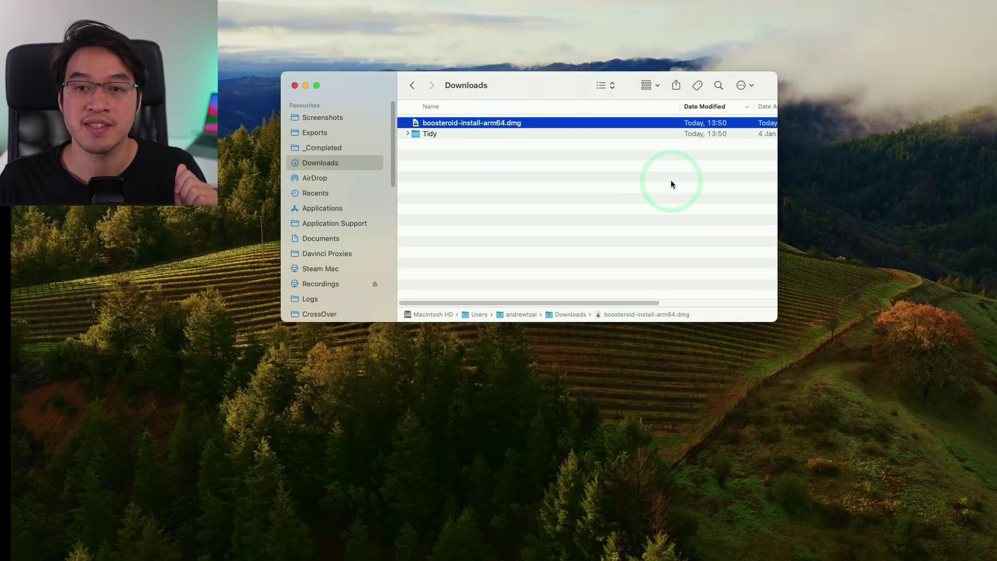
{"action": "left_click", "coordinate": [437, 122]}
{"action": "left_click_drag", "start_coordinate": [438, 123], "coordinate": [347, 123]}
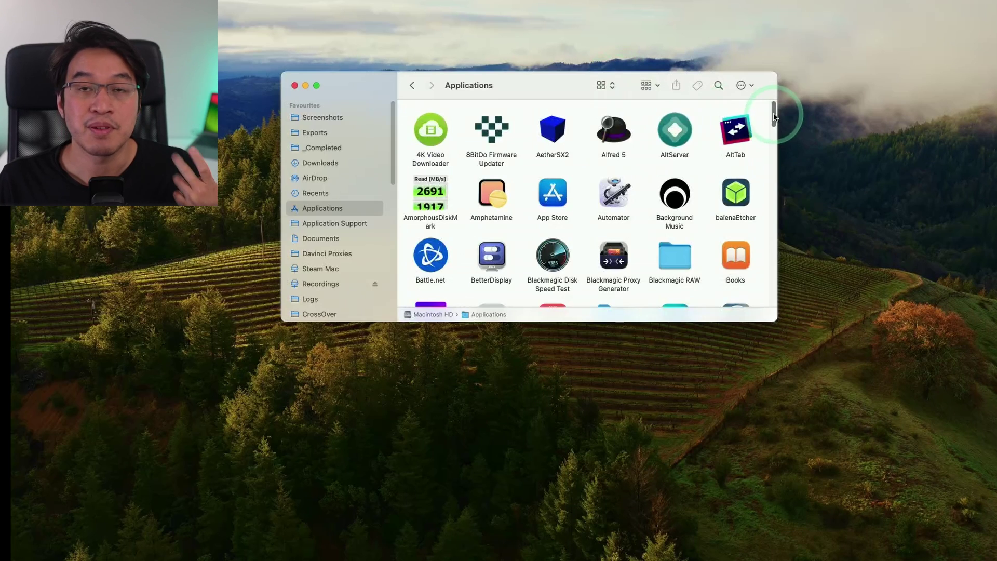
Launch the installed Boosteroid app from the Applications folder.
{"action": "left_click_drag", "start_coordinate": [774, 117], "coordinate": [774, 126]}
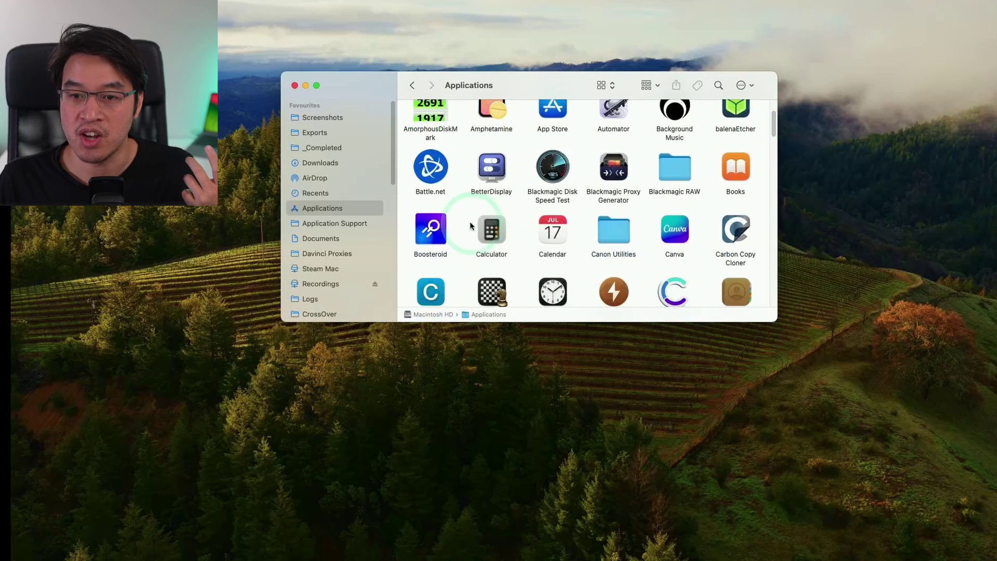
{"action": "left_click", "coordinate": [431, 227]}
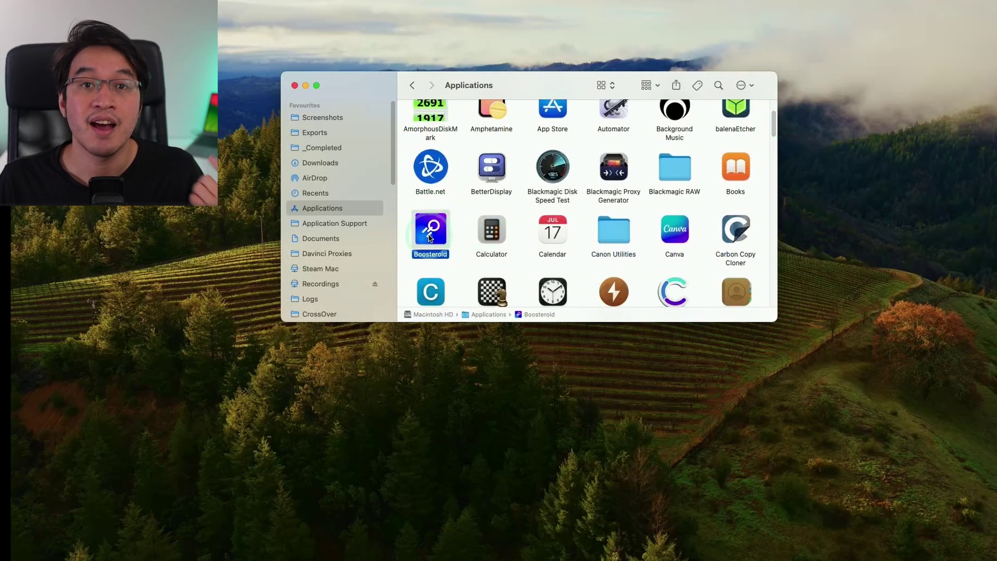
{"action": "left_click", "coordinate": [305, 86]}
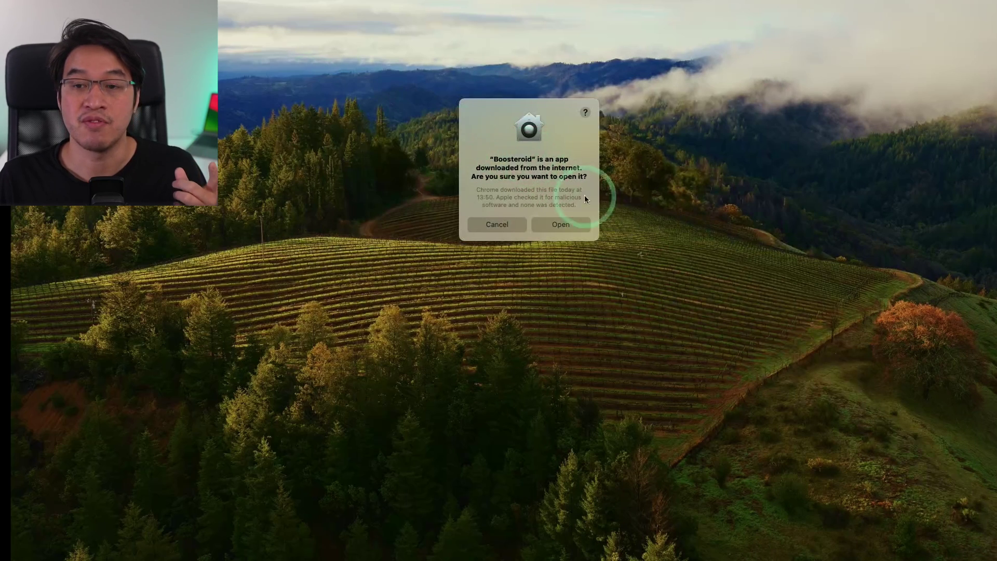
Confirm opening Boosteroid, enable its Input Monitoring access, quit and reopen it, and close System Settings.
{"action": "left_click", "coordinate": [564, 226]}
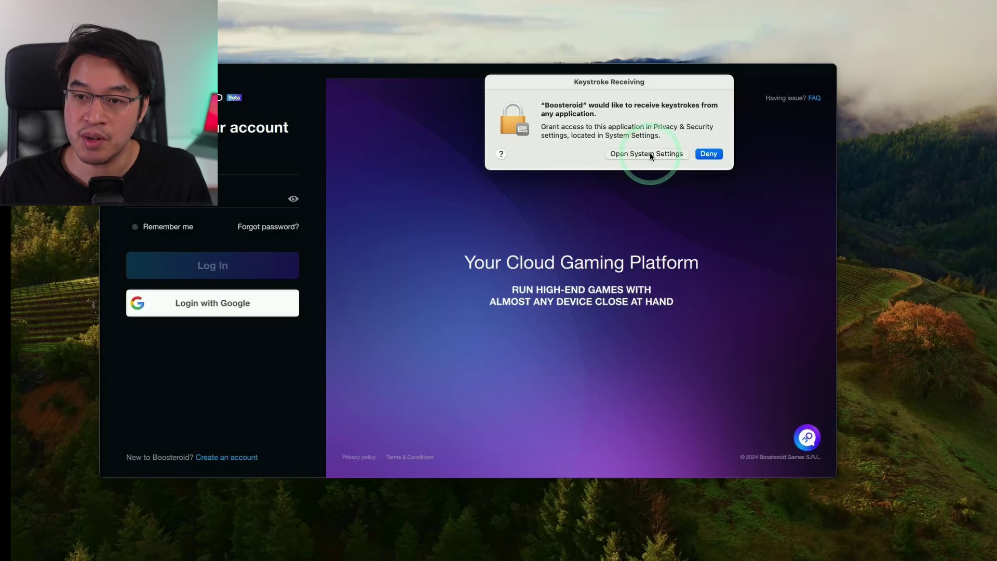
{"action": "left_click", "coordinate": [650, 153]}
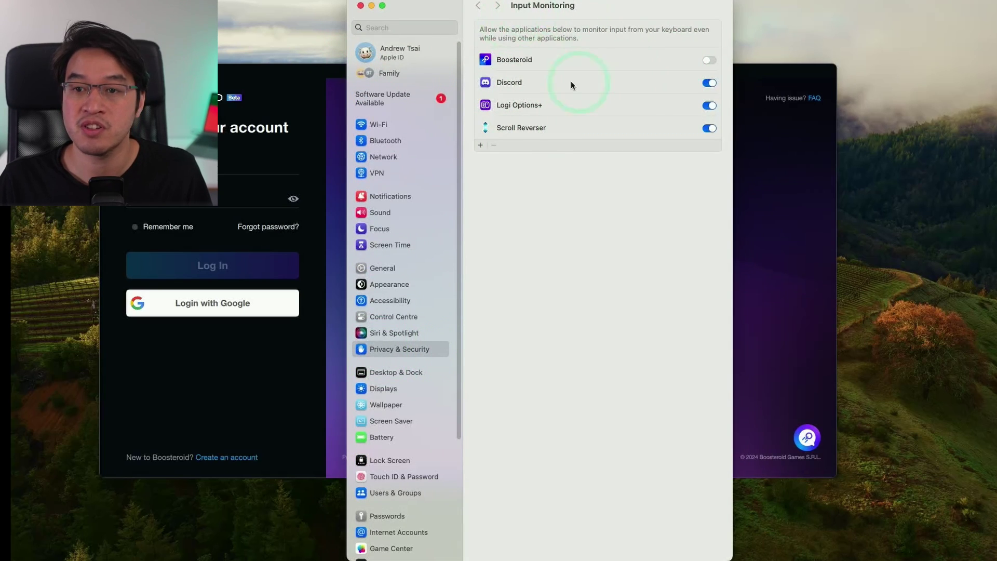
{"action": "left_click", "coordinate": [709, 60]}
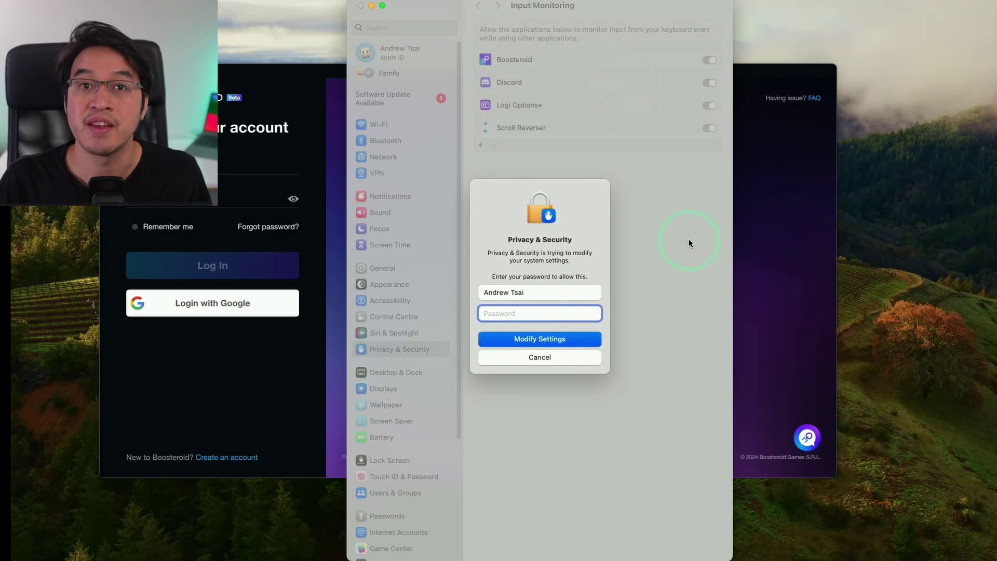
{"action": "left_click", "coordinate": [566, 332]}
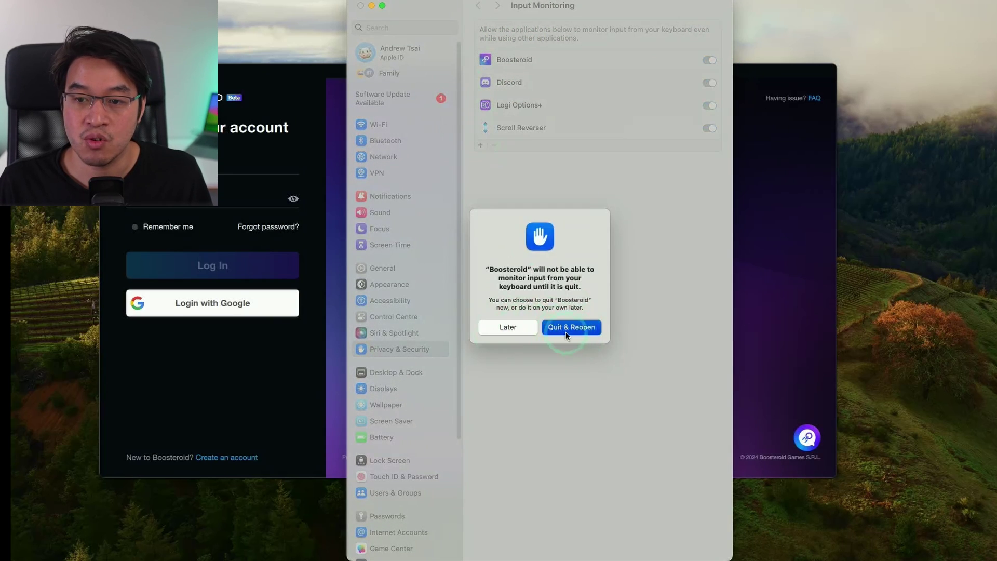
{"action": "key", "text": "super+w"}
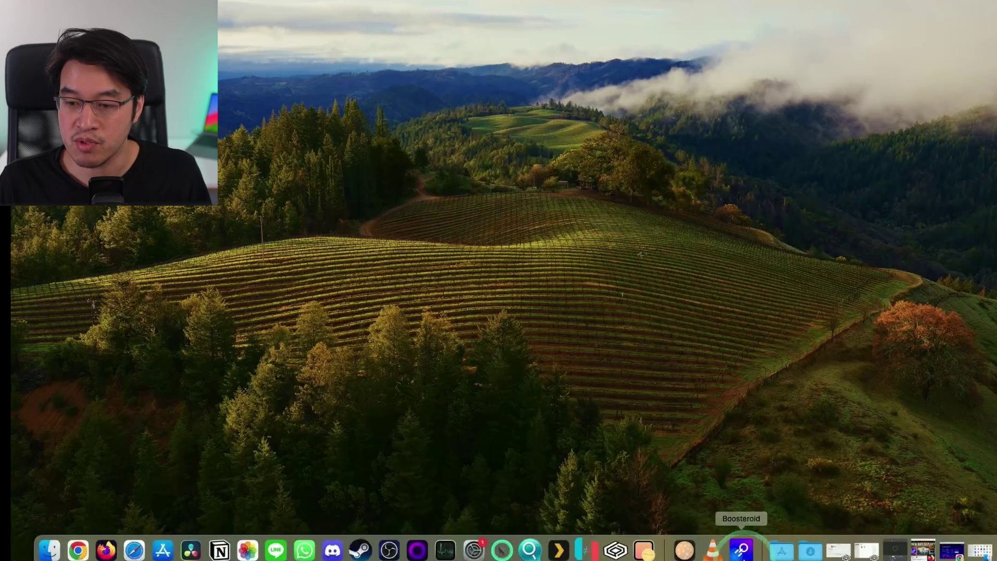
Relaunch Boosteroid from the Dock, allow crash log sharing, and dismiss the What's New notes.
{"action": "left_click", "coordinate": [742, 542]}
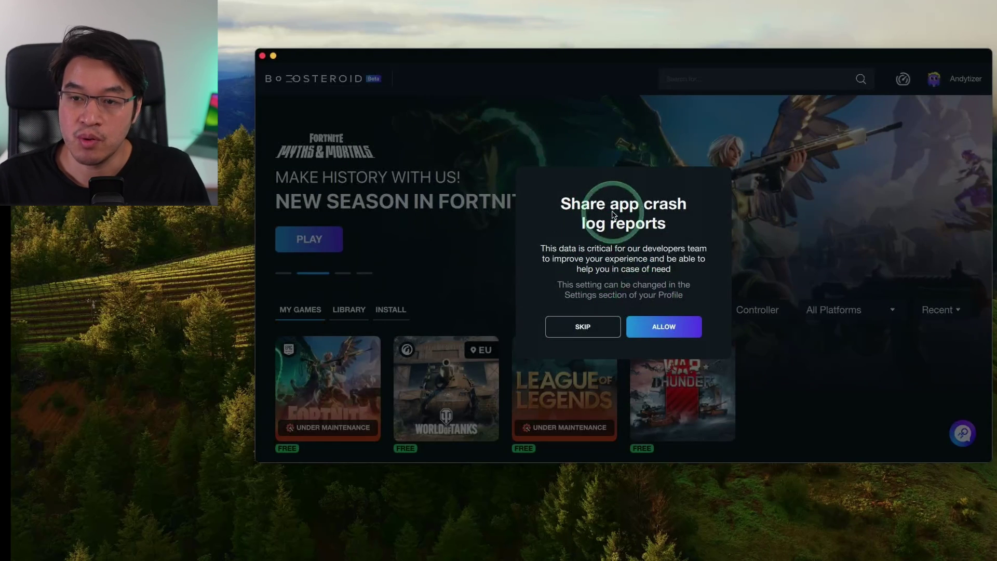
{"action": "left_click", "coordinate": [652, 328]}
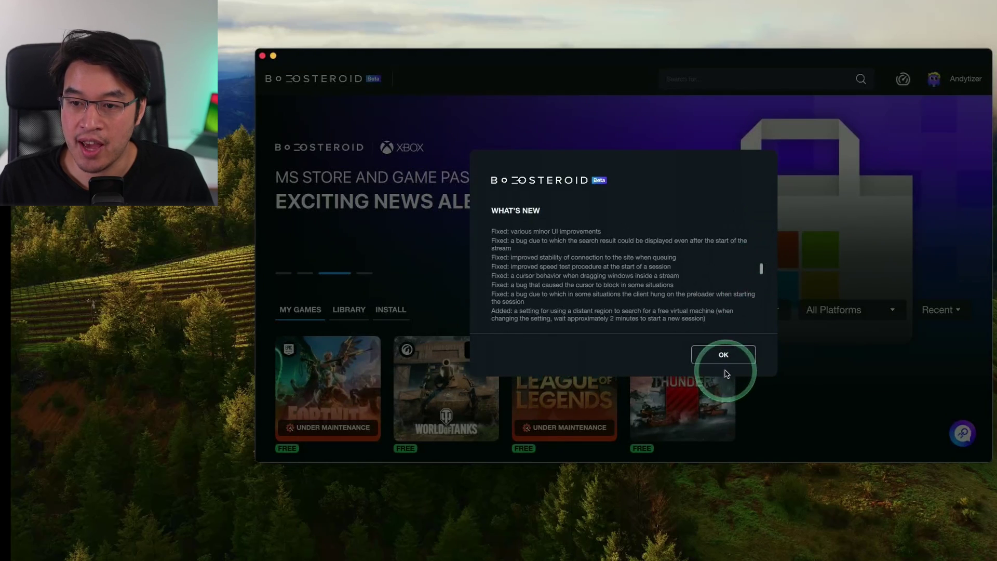
{"action": "left_click", "coordinate": [725, 354]}
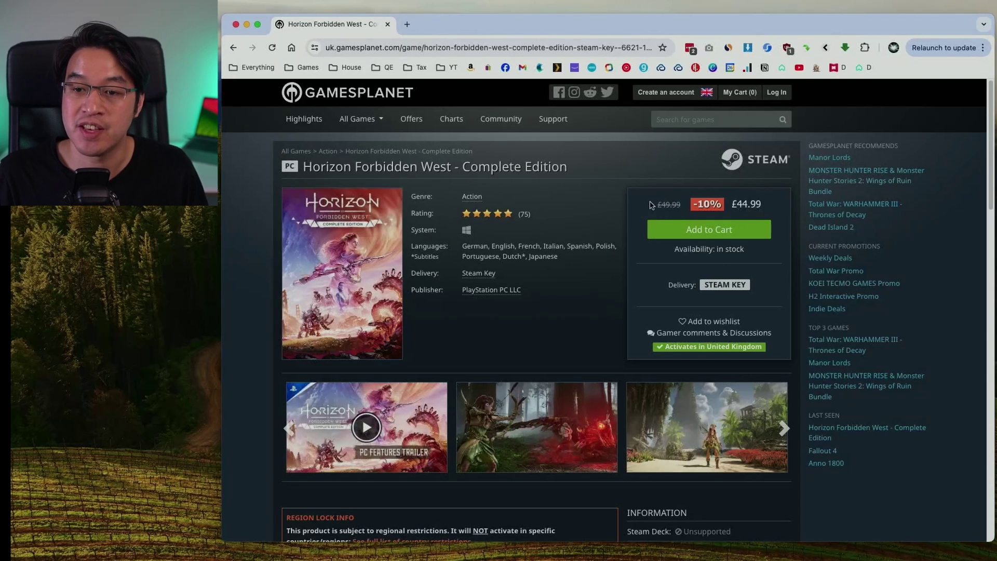
Highlight Horizon Forbidden West's £44.99 price on Gamesplanet, then minimise Chrome to return to Boosteroid.
{"action": "left_click_drag", "start_coordinate": [650, 205], "coordinate": [761, 203]}
{"action": "left_click", "coordinate": [761, 203]}
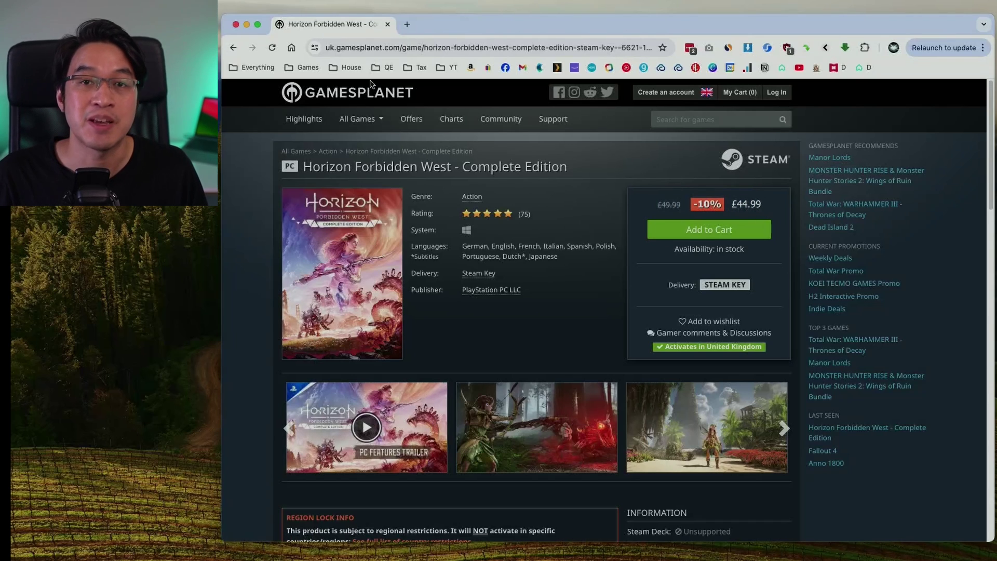
{"action": "left_click", "coordinate": [247, 26]}
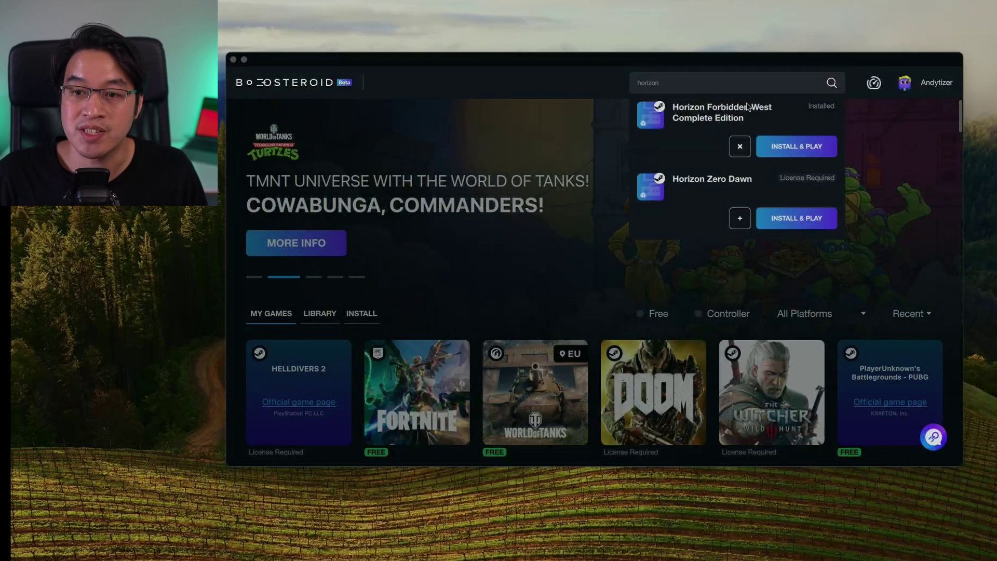
Install and launch Horizon Forbidden West Complete Edition via cloud Steam, acknowledging the GPU driver warning.
{"action": "left_click", "coordinate": [792, 148]}
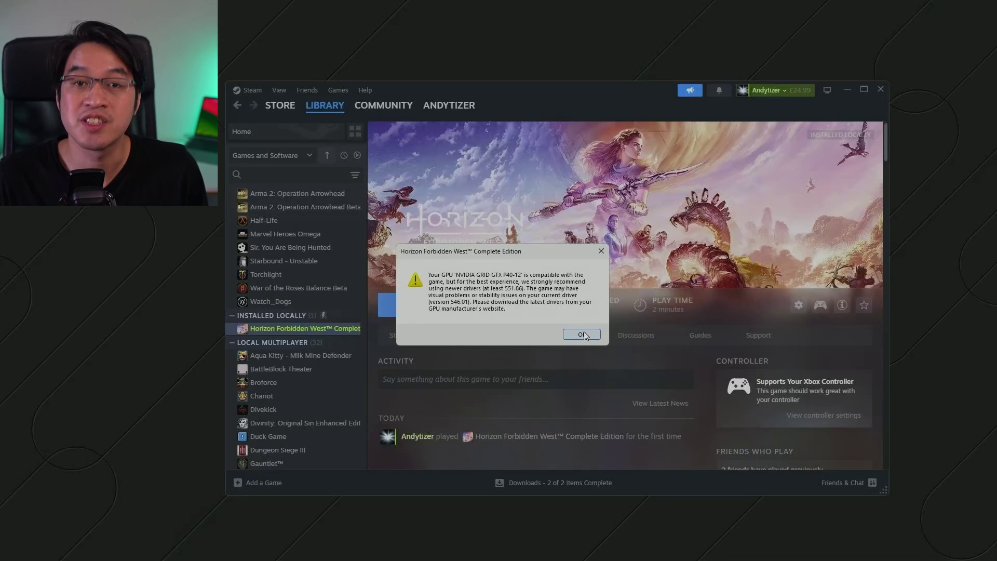
{"action": "left_click", "coordinate": [584, 333]}
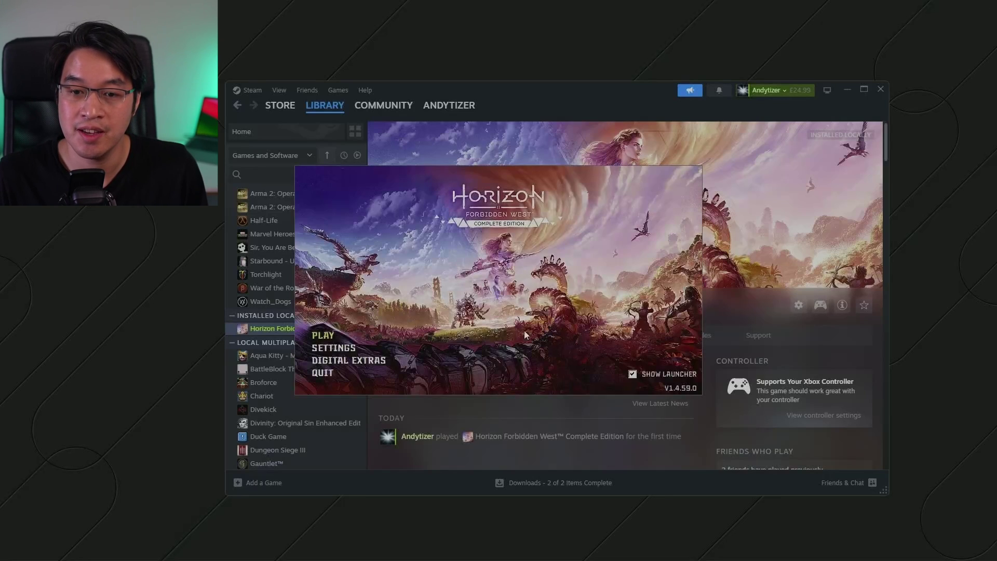
{"action": "left_click", "coordinate": [334, 349]}
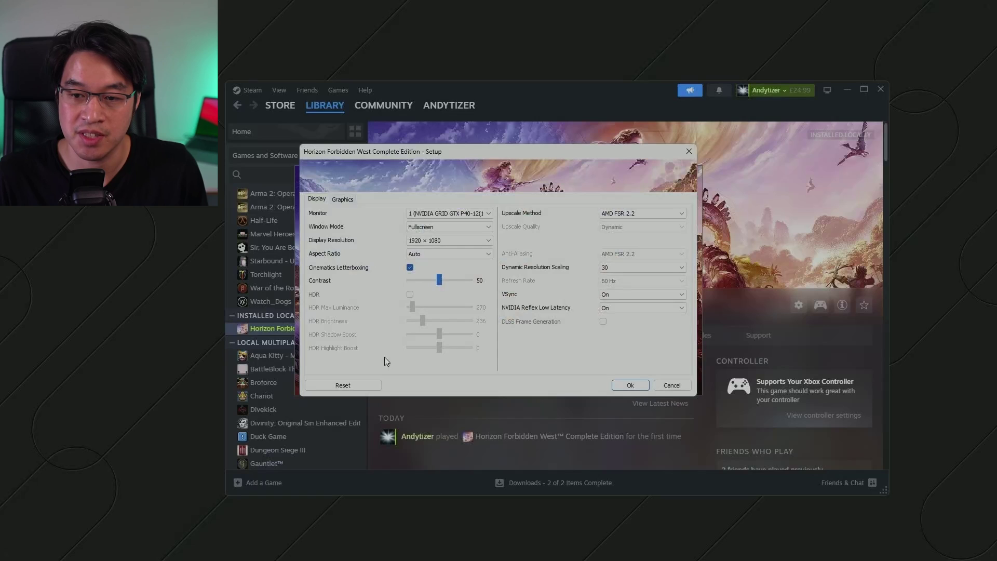
Set Upscale Method to Off and Dynamic Resolution Scaling to 60 in the launcher, then start the game.
{"action": "left_click", "coordinate": [639, 214]}
{"action": "left_click", "coordinate": [634, 222]}
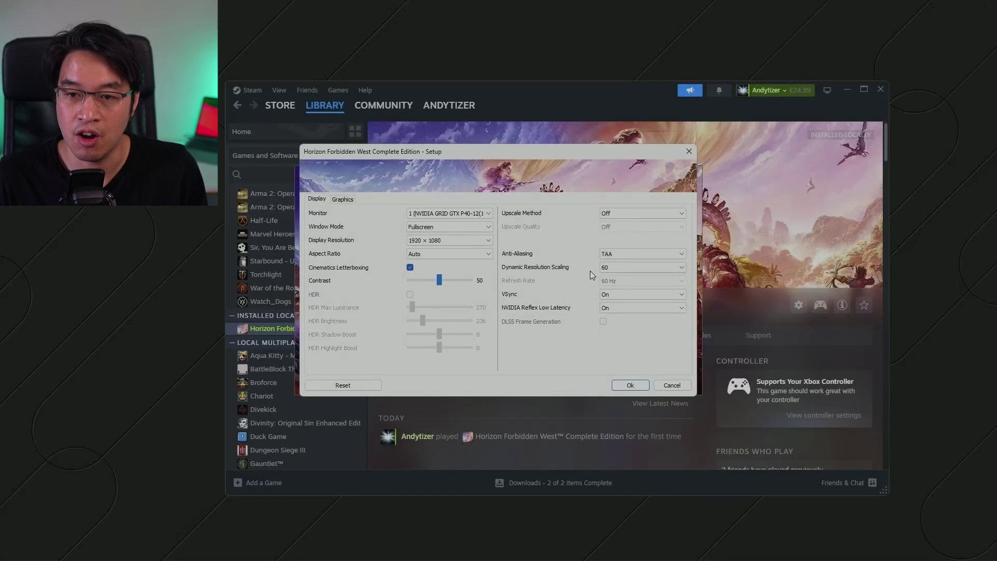
{"action": "left_click", "coordinate": [604, 268]}
{"action": "left_click", "coordinate": [606, 270]}
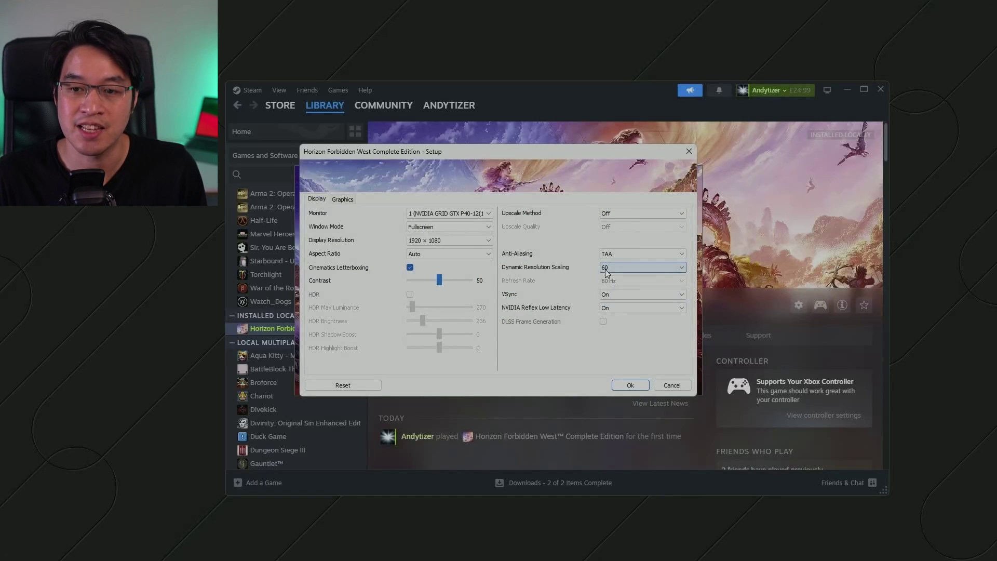
{"action": "key", "text": "Return"}
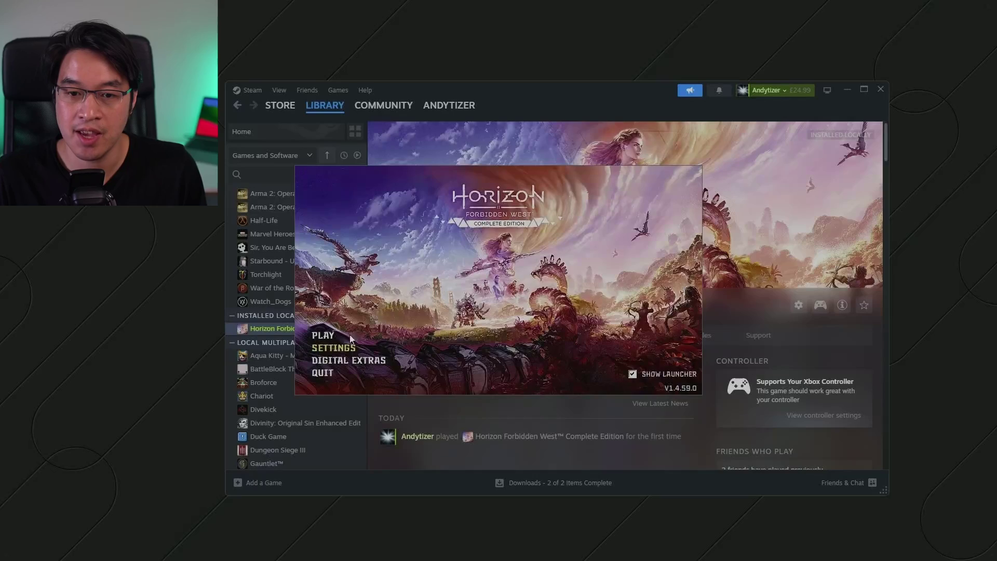
{"action": "left_click", "coordinate": [323, 336]}
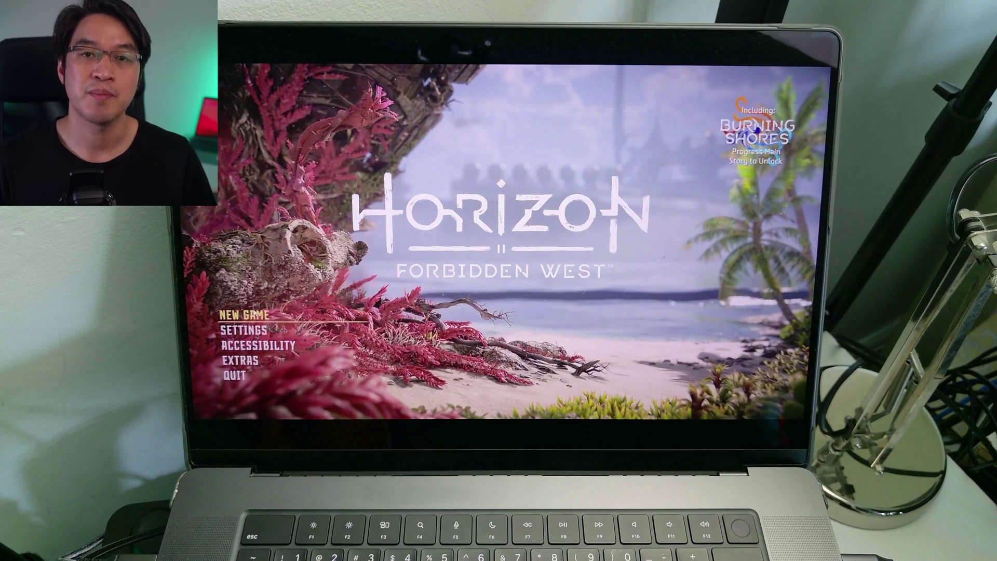
Choose NEW GAME on the Horizon Forbidden West title menu to reach the Story-to-Ultra Hard difficulty list.
{"action": "left_click", "coordinate": [244, 315]}
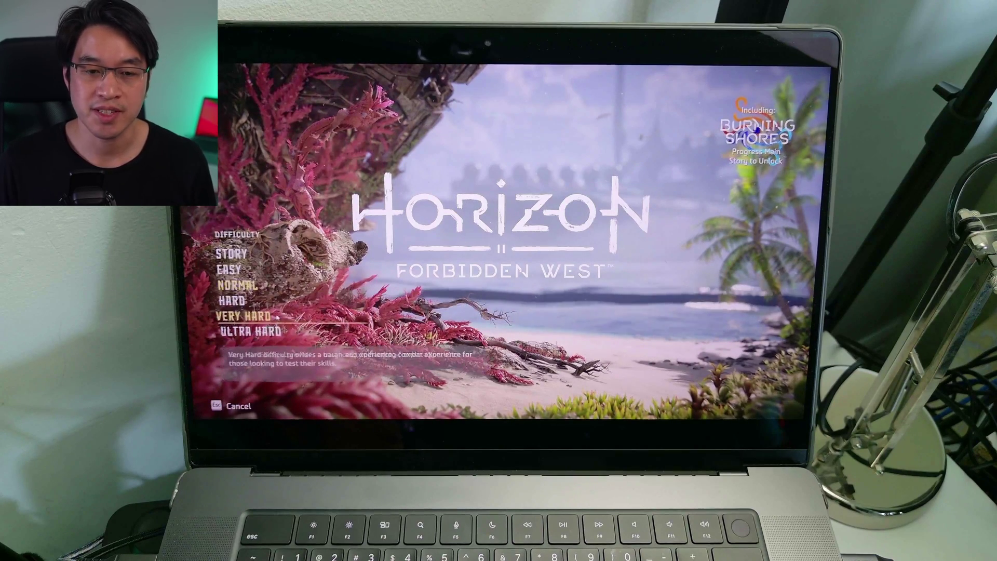